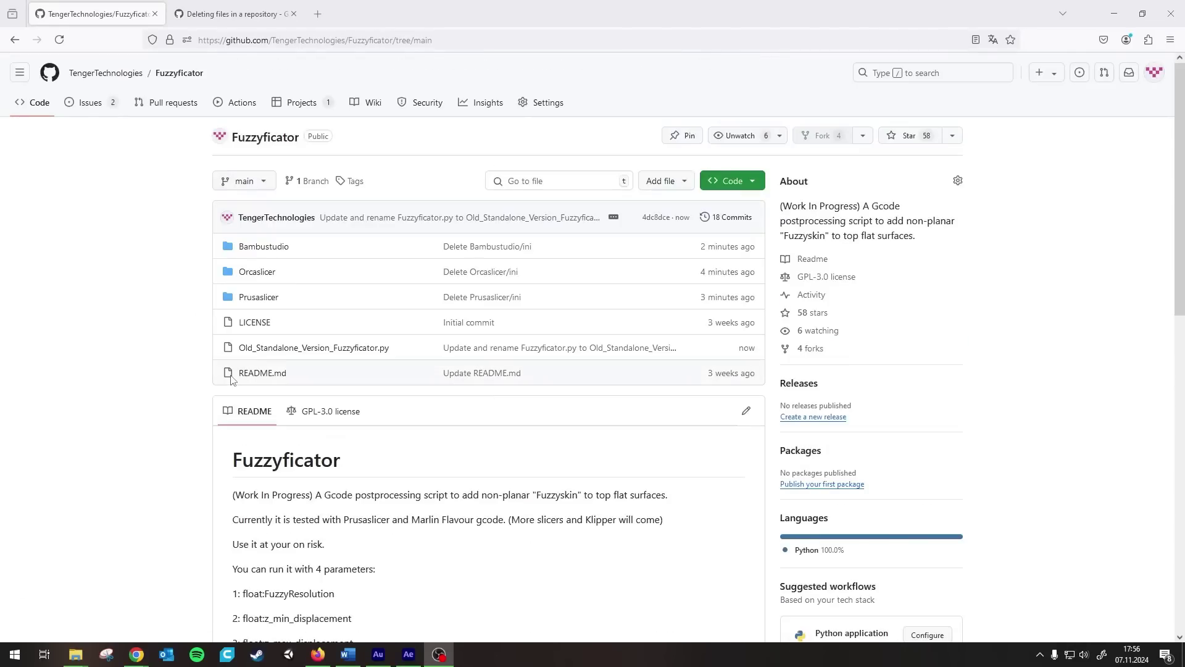
# Open the Fuzzyficator repository's Bambustudio folder, then enter cmd in the Run dialog.
pyautogui.click(255, 252)
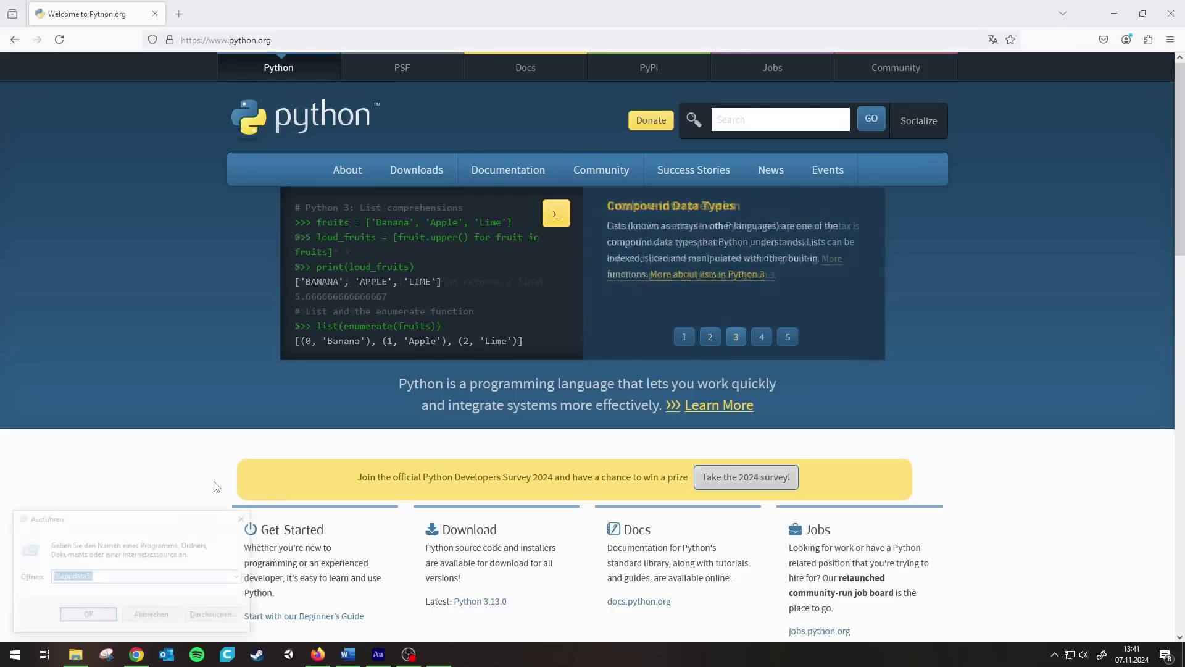
pyautogui.write('cmd')
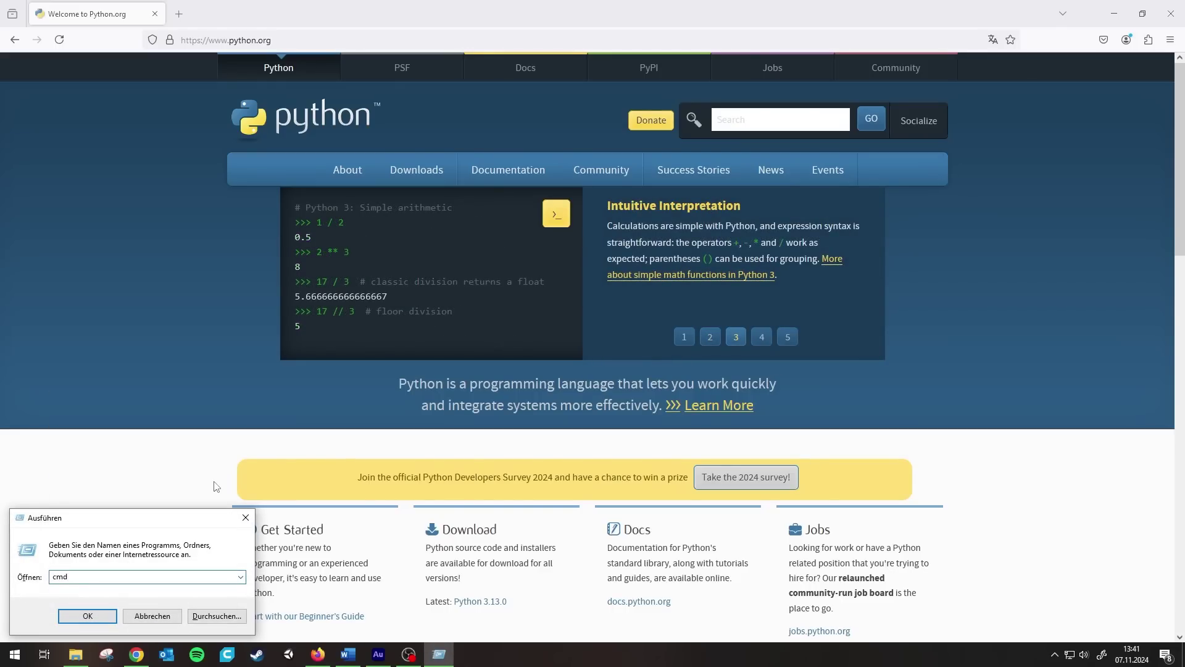
# Open a Command Prompt and run 'where python' to locate python.exe.
pyautogui.press('Return')
pyautogui.write('where')
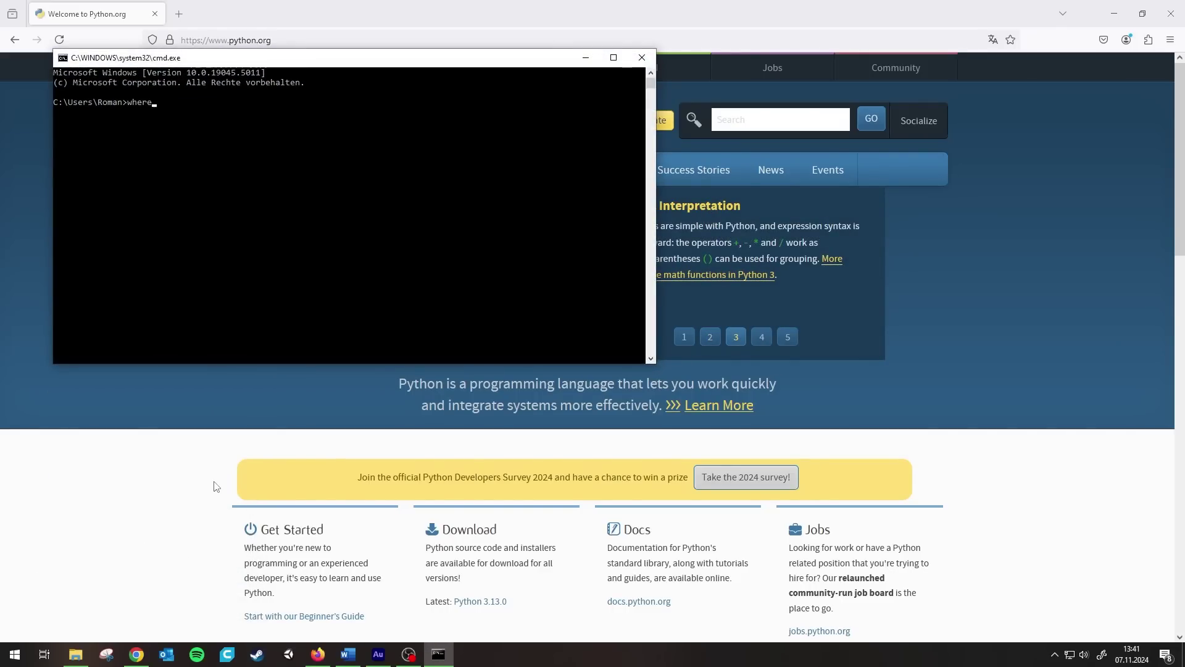
pyautogui.write(' py')
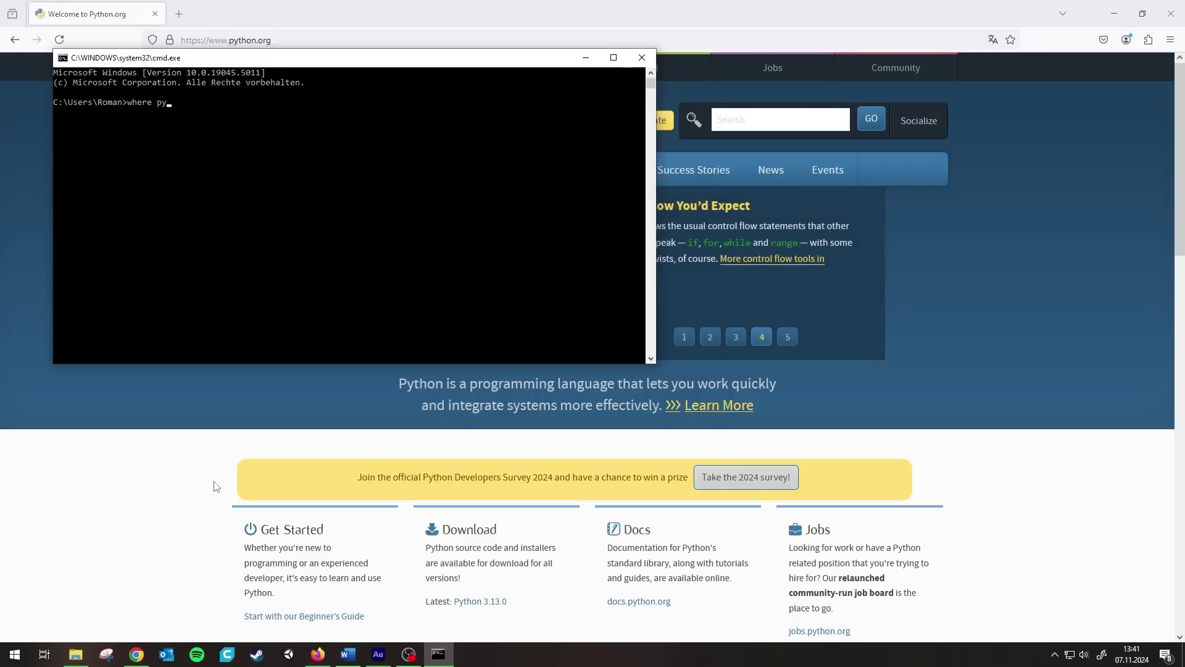
pyautogui.write('thon')
pyautogui.press('Return')
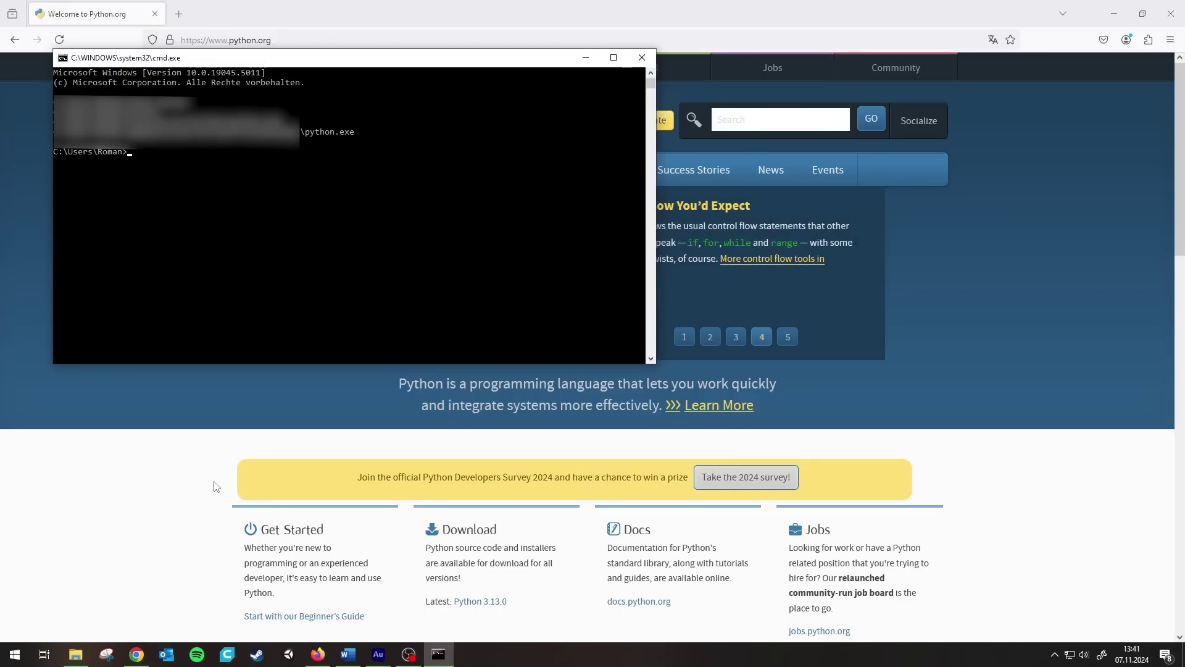
# Return to python.org and scroll its Downloads page to the active and specific release lists.
pyautogui.click(216, 486)
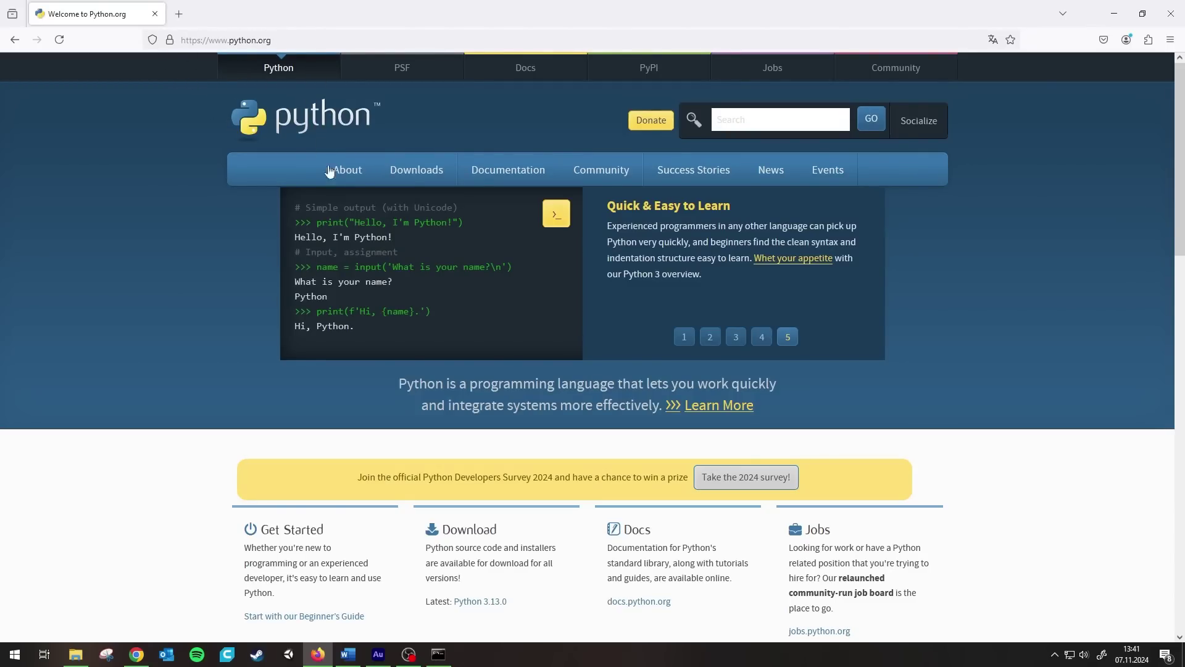
pyautogui.click(396, 172)
pyautogui.scroll(-3, 311, 270)
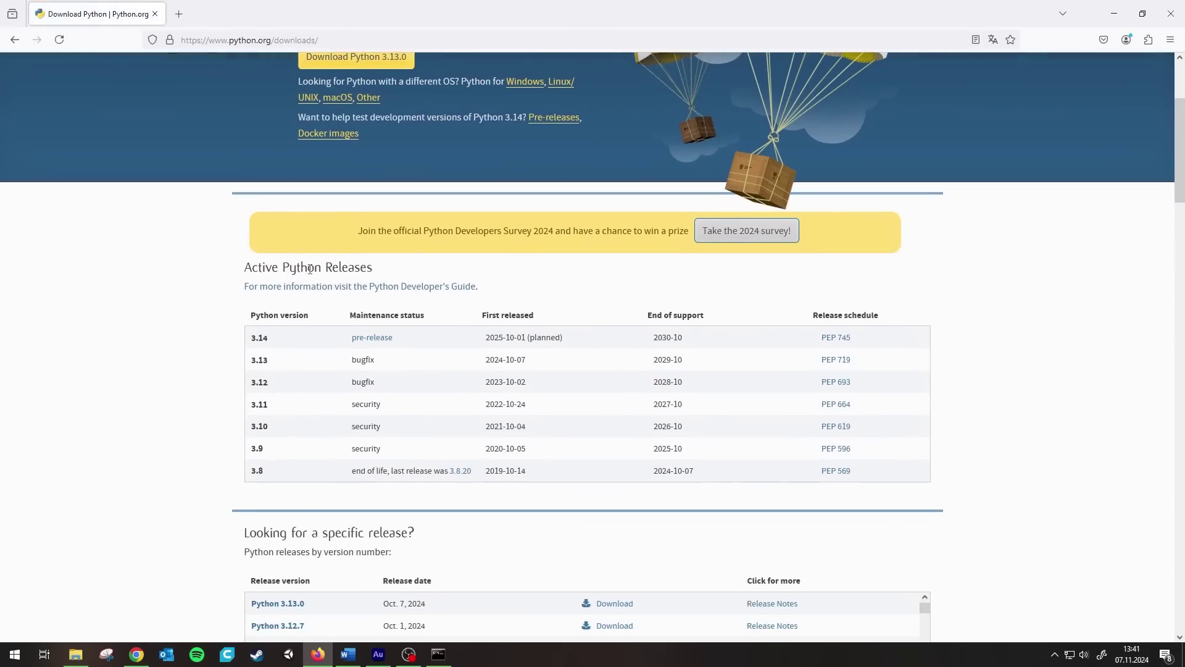
pyautogui.scroll(-3, 590, 357)
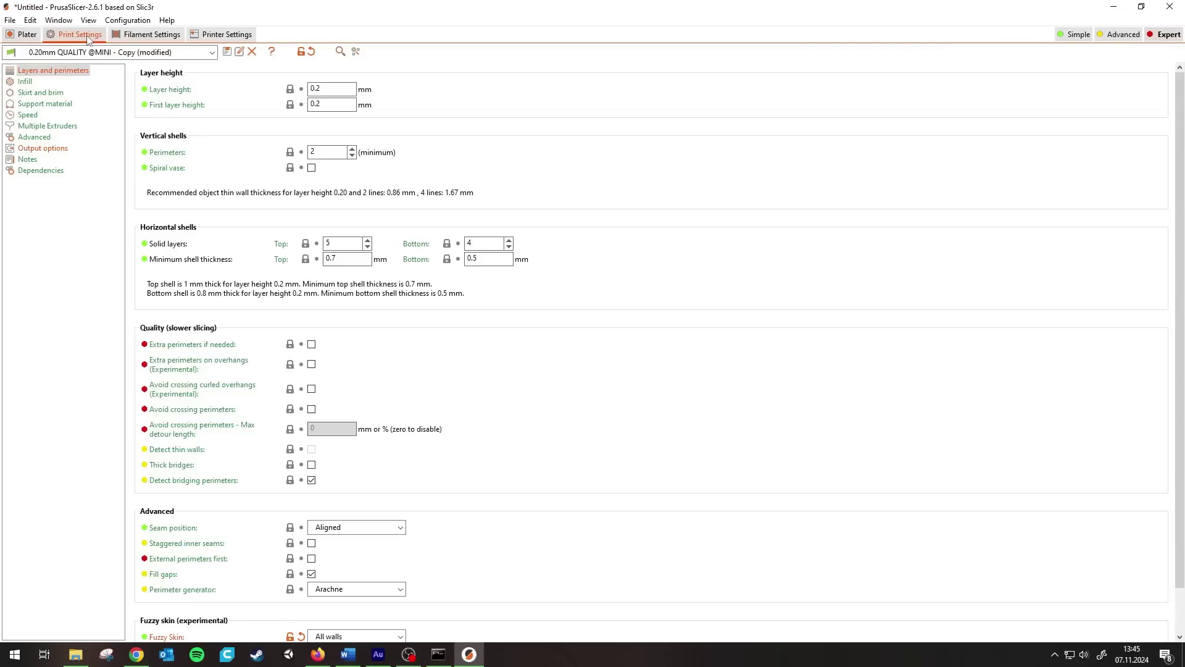
# Show Output options and select the python.exe and script folder paths in the post-processing line.
pyautogui.click(43, 148)
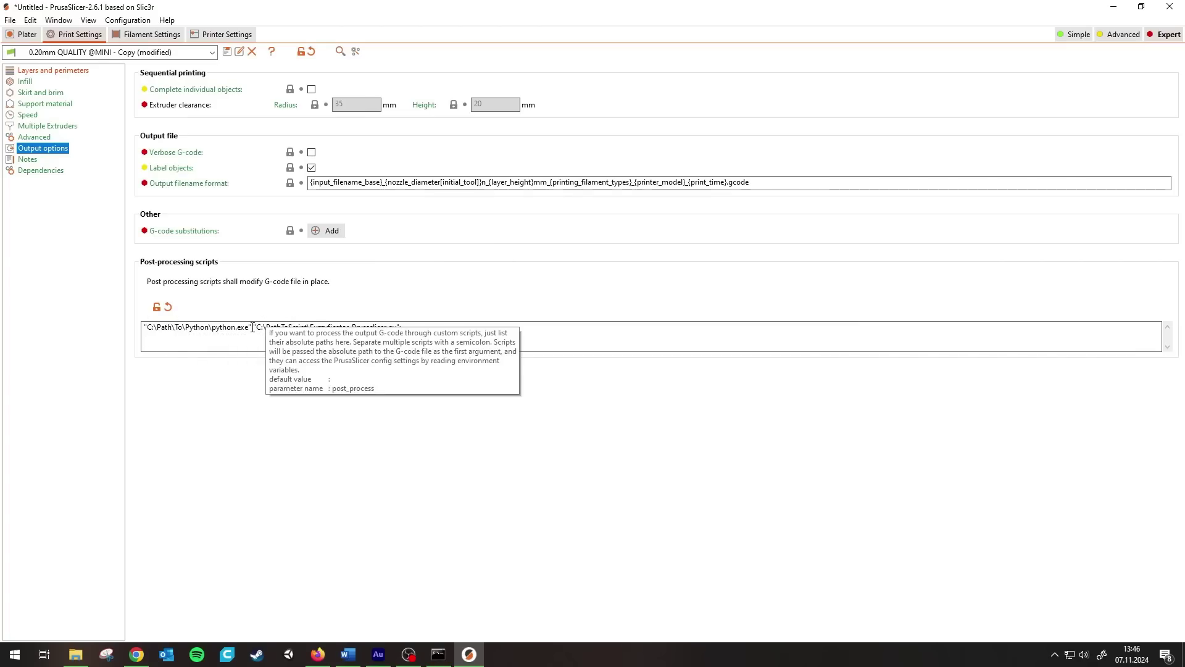
pyautogui.moveTo(253, 327); pyautogui.dragTo(100, 328)
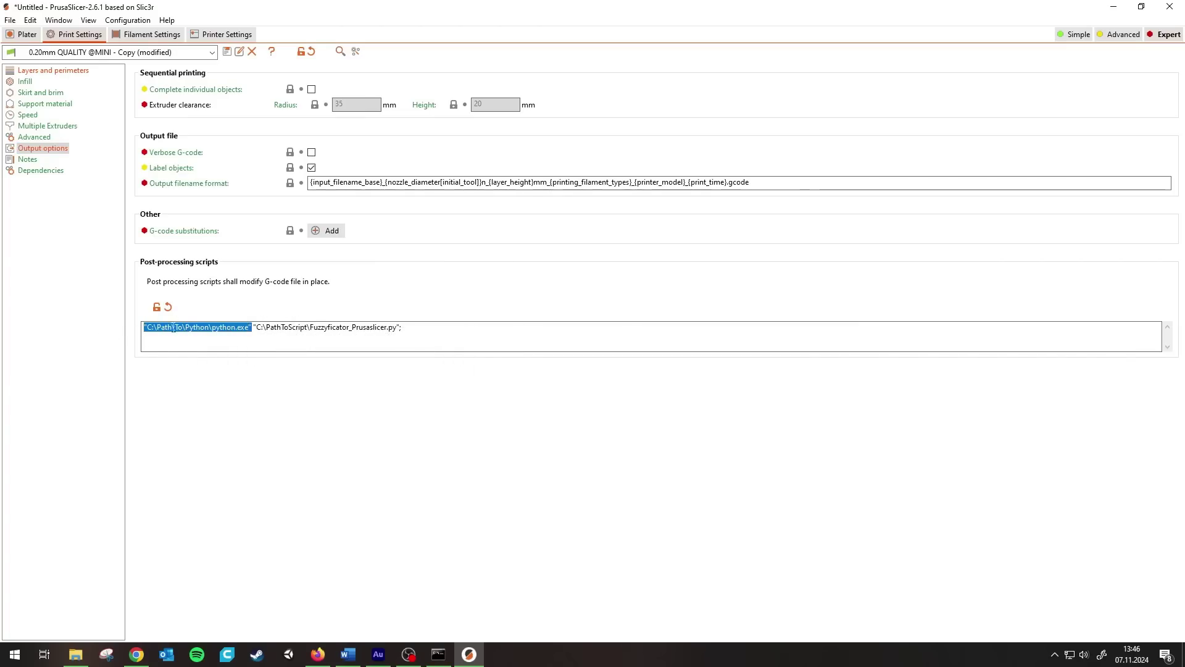
pyautogui.click(260, 349)
pyautogui.moveTo(255, 328); pyautogui.dragTo(343, 328)
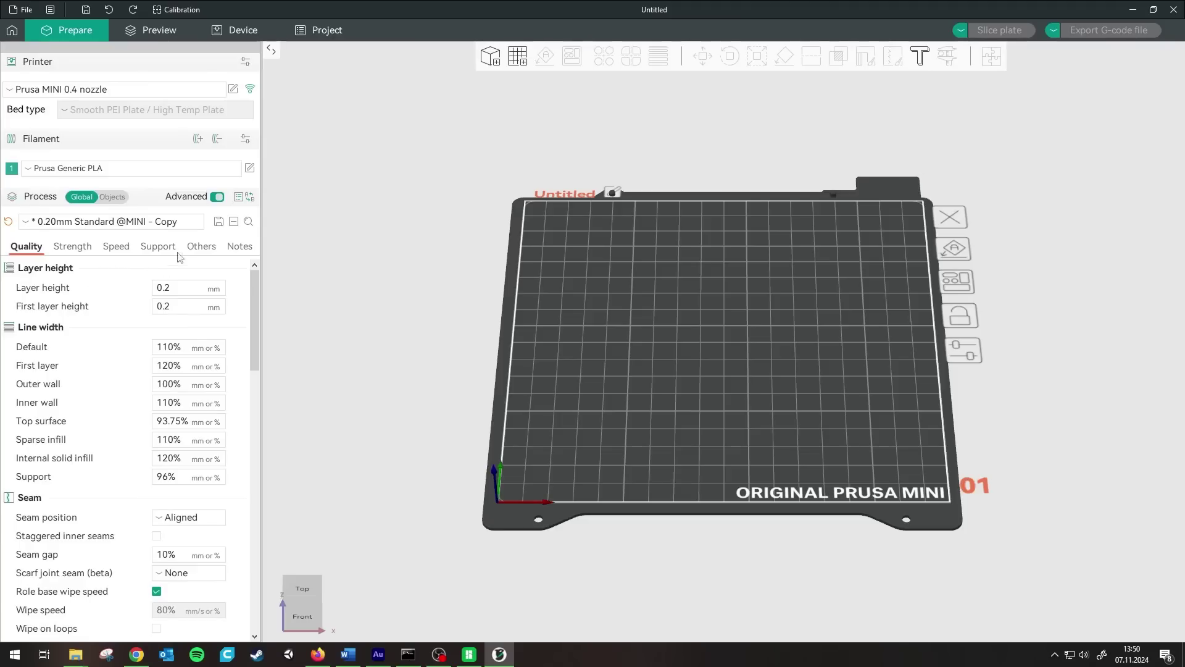
# Paste the python.exe and Fuzzyficator_Orcaslicer.py paths into the Others tab's Post-processing Scripts field.
pyautogui.click(209, 249)
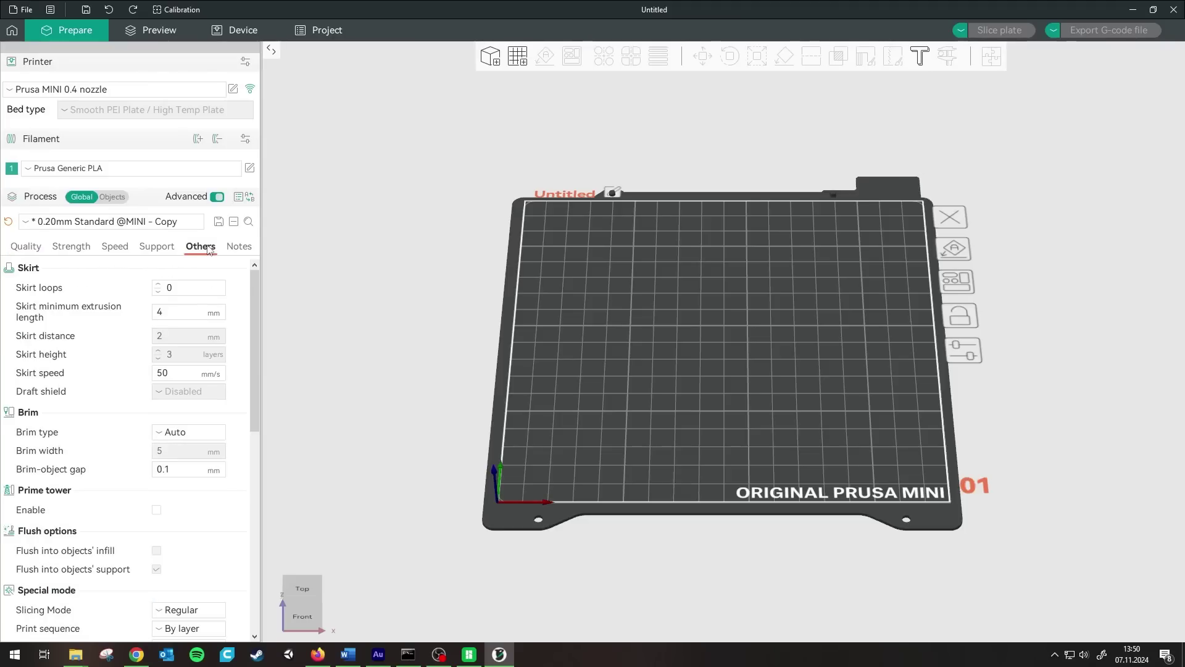
pyautogui.scroll(-6, 159, 346)
pyautogui.scroll(-5, 160, 332)
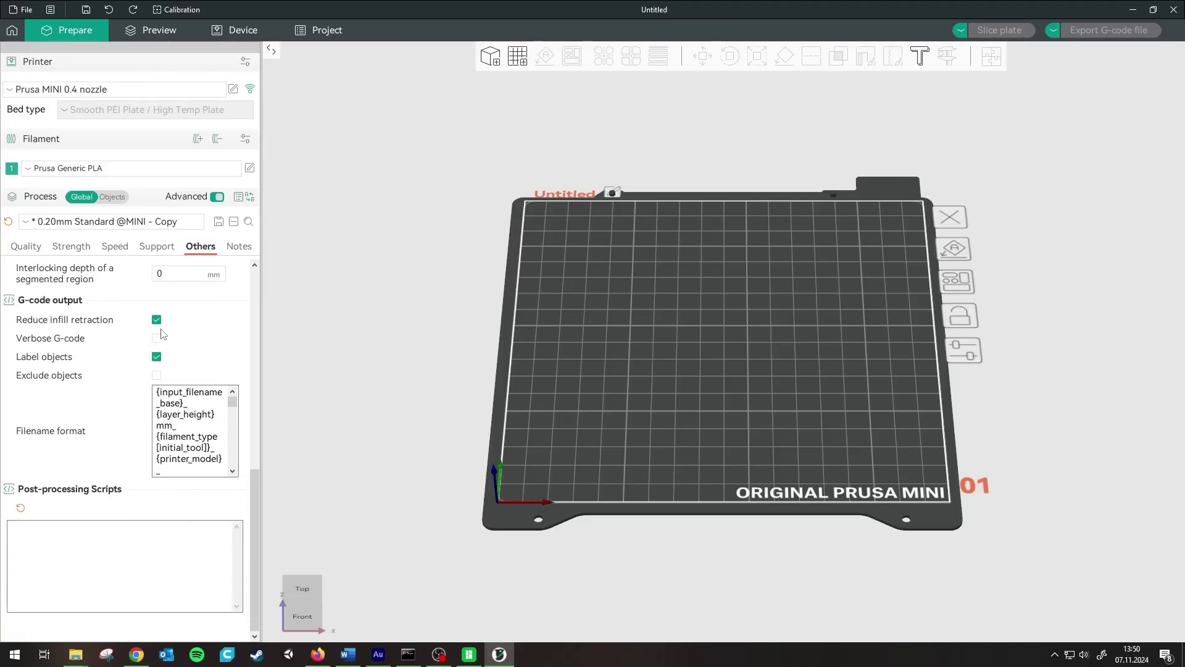
pyautogui.click(117, 539)
pyautogui.write('"C:\\Path\\To\\Python\\python.exe" "C:\\PathToScript\\Fuzzyficator_Orcaslicer.py"')
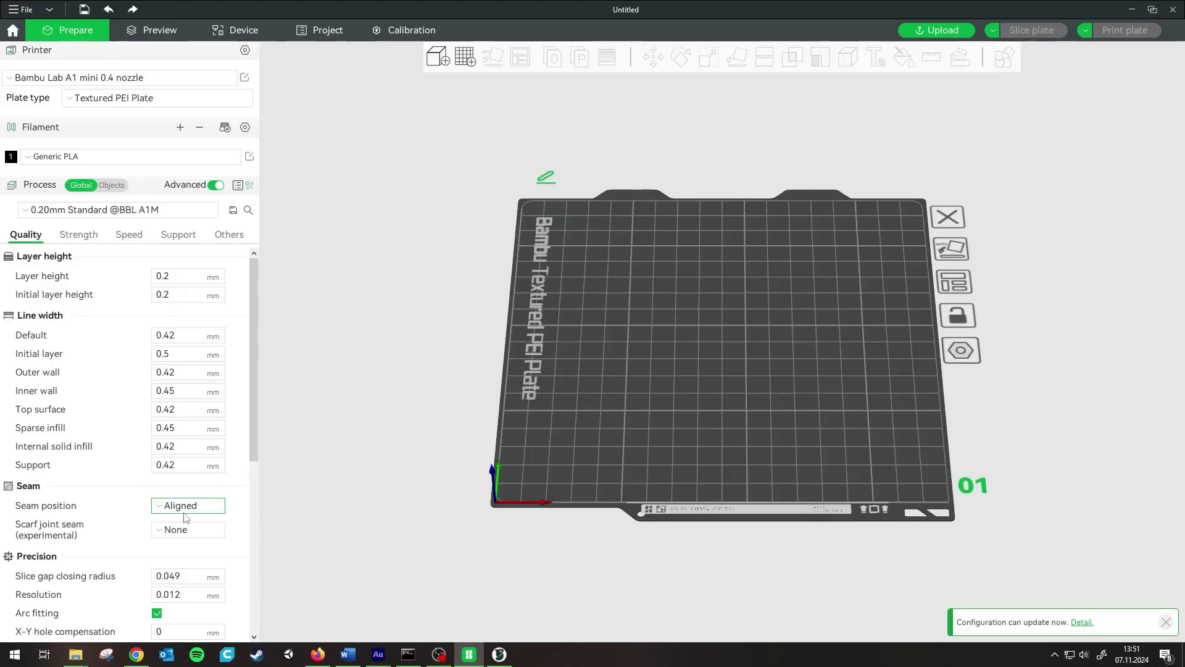
# Paste the python.exe and Fuzzyficator_Bambustudio.py paths into Bambu Studio's Post-processing scripts field.
pyautogui.click(225, 238)
pyautogui.scroll(-9, 216, 283)
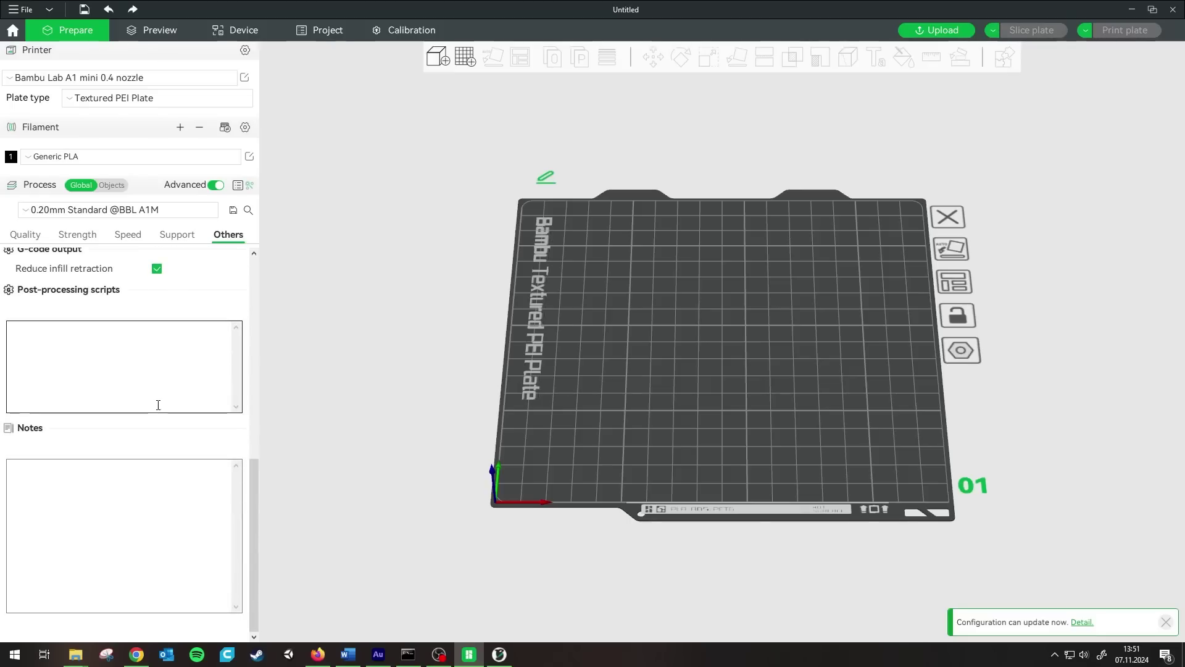
pyautogui.click(148, 340)
pyautogui.write('"C:\\Path\\To\\Python\\python.exe" "C:\\PathToScript\\Fuzzyficator_Bambustudio.py";')
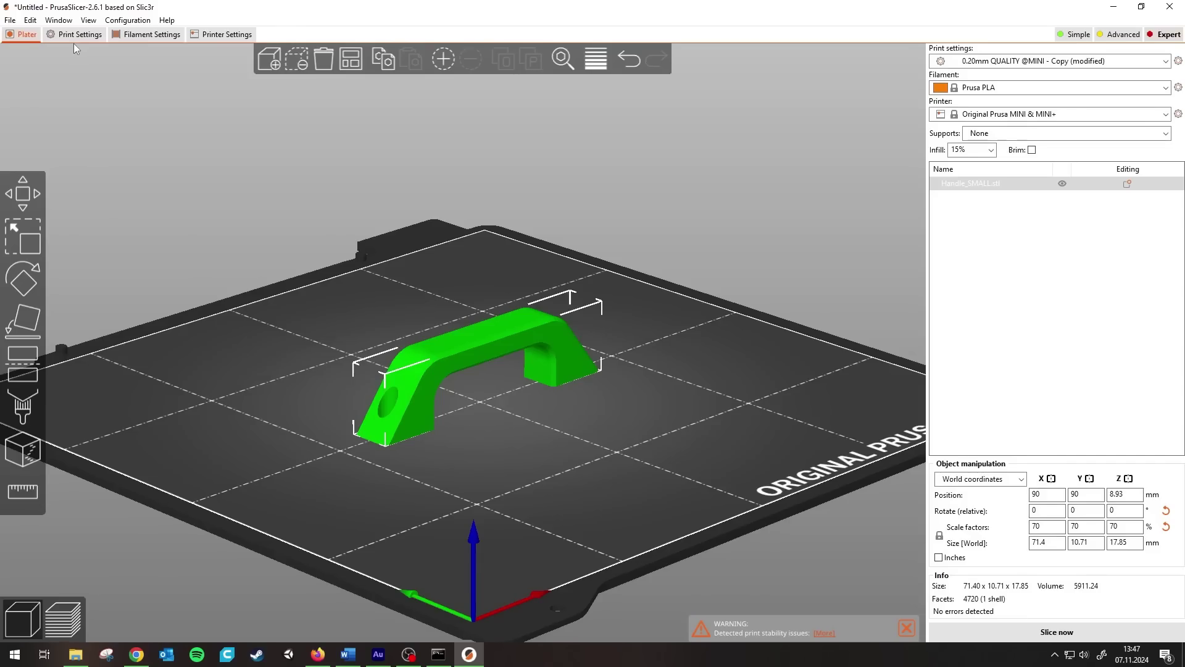
# Open Print Settings' Layers and perimeters page and check Fuzzy skin is set to All walls.
pyautogui.click(73, 37)
pyautogui.click(64, 73)
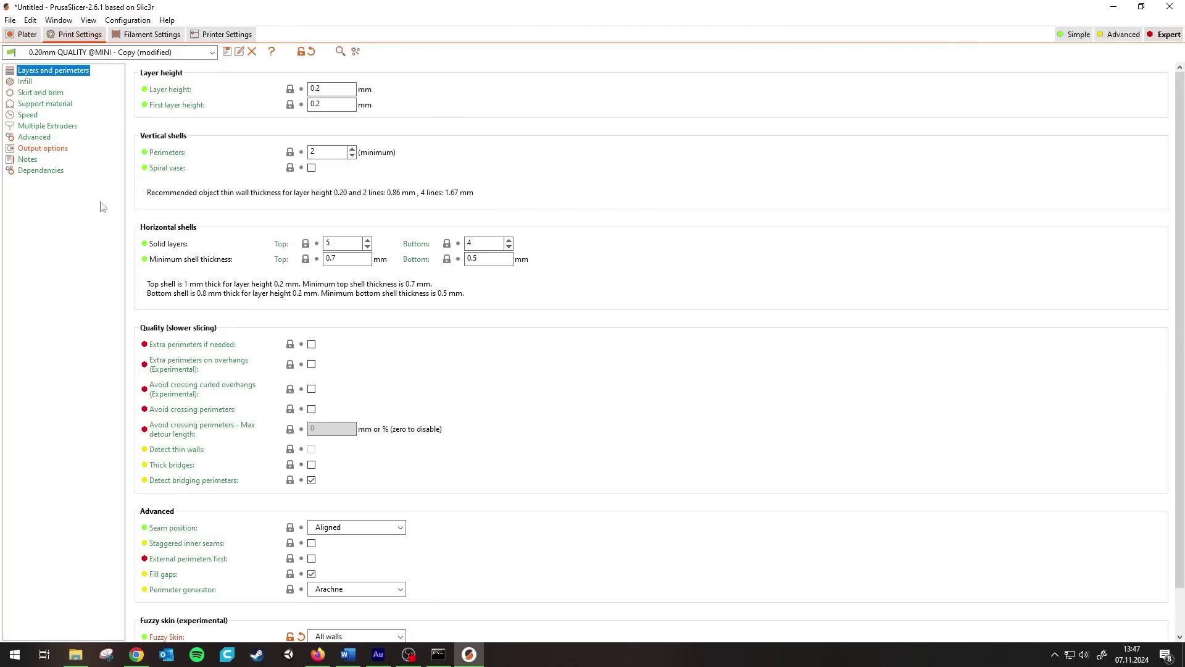
pyautogui.scroll(-3, 254, 425)
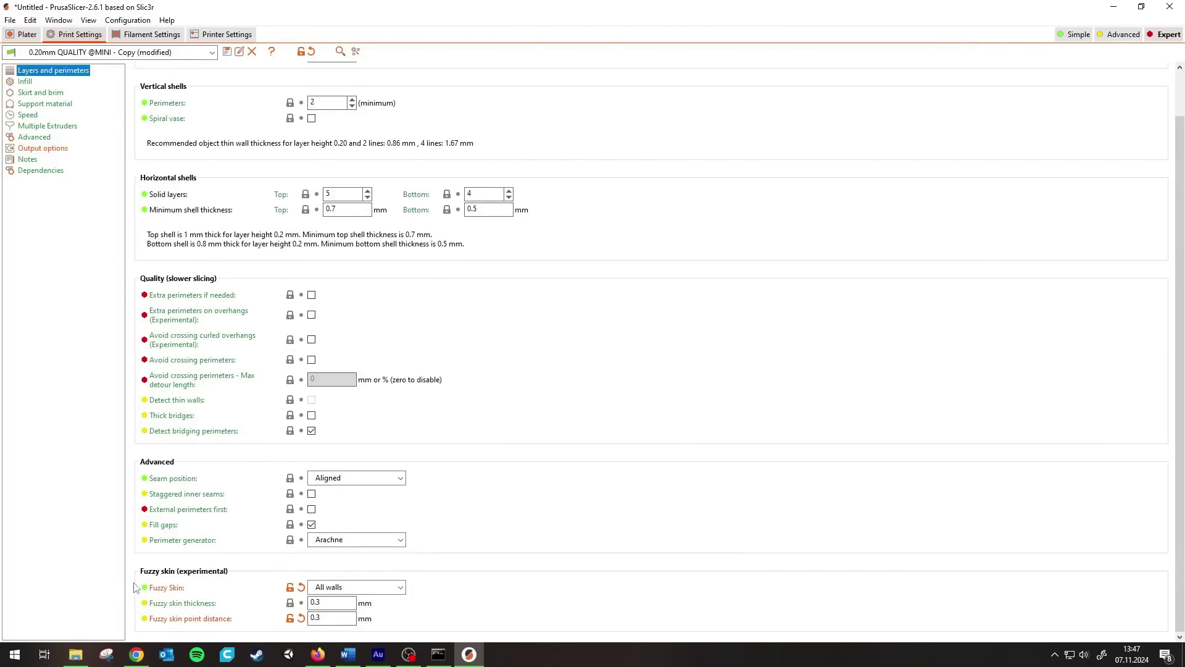
pyautogui.scroll(1, 220, 623)
pyautogui.scroll(-1, 245, 596)
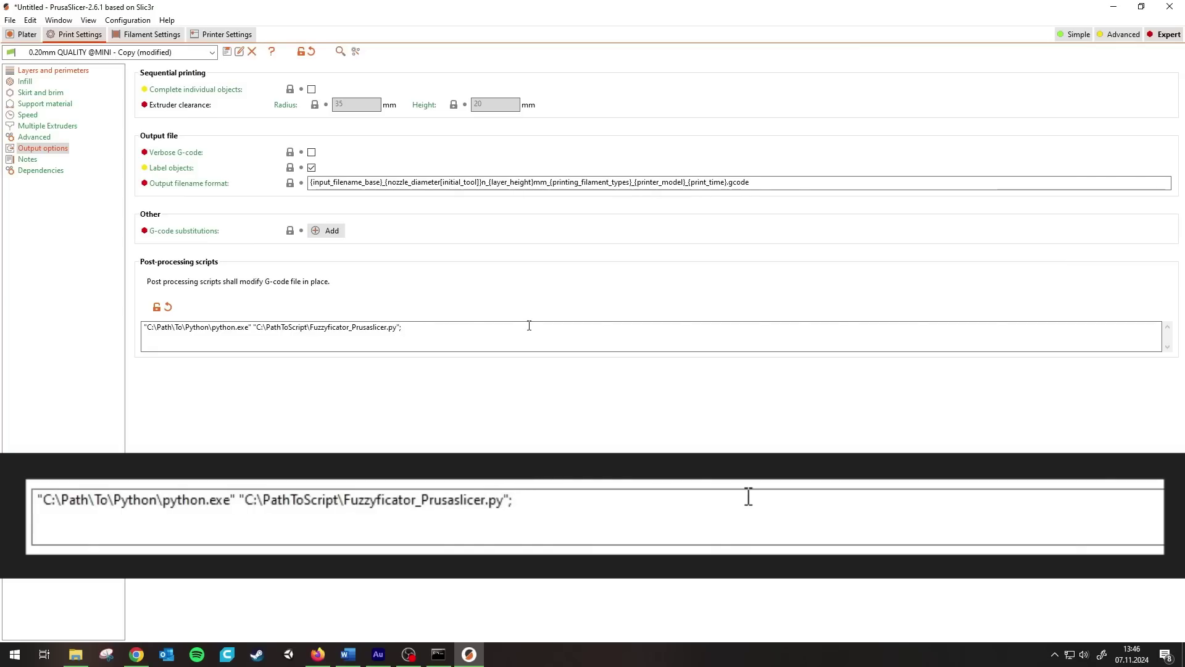
# Append -zMax 0.4 -zMin 0 -connectWalls 1 -compensateExtrusion 1 -run 1 to the Fuzzyficator script line.
pyautogui.click(529, 326)
pyautogui.press('BackSpace')
pyautogui.write('-run 1')
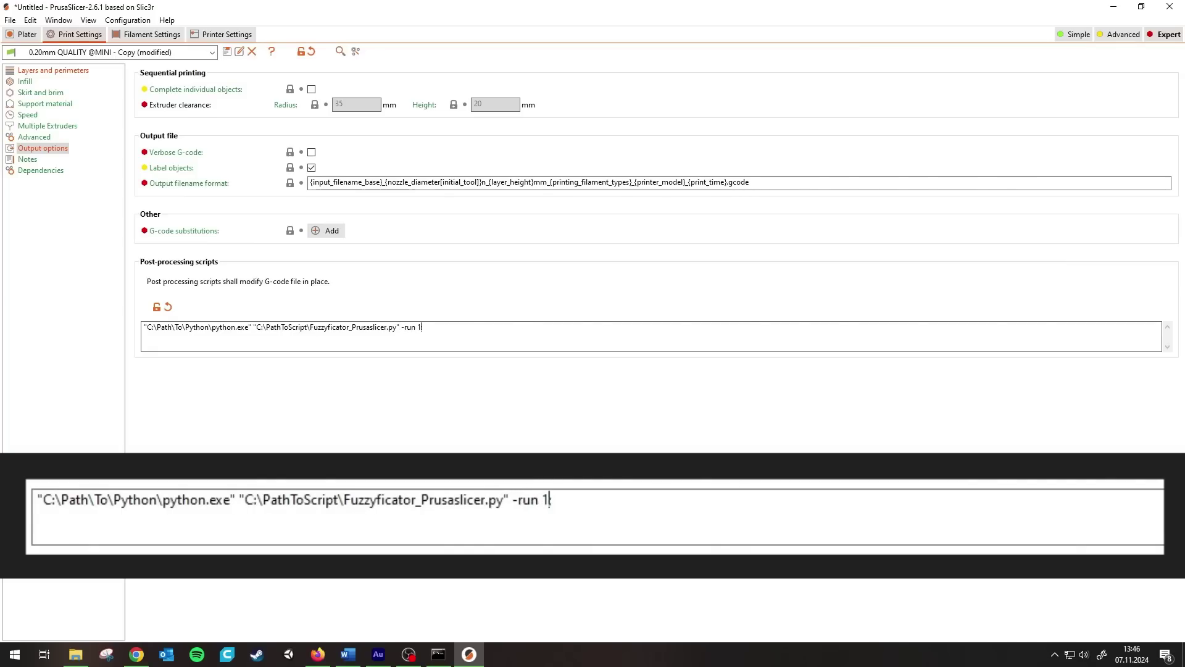
pyautogui.press('BackSpace')
pyautogui.press('BackSpace')
pyautogui.press('BackSpace')
pyautogui.press('BackSpace')
pyautogui.press('BackSpace')
pyautogui.press('BackSpace')
pyautogui.press('BackSpace')
pyautogui.write('run ')
pyautogui.write(';')
pyautogui.press('Left')
pyautogui.press('Left')
pyautogui.press('BackSpace')
pyautogui.press('BackSpace')
pyautogui.press('BackSpace')
pyautogui.press('BackSpace')
pyautogui.write('-zMax 0.')
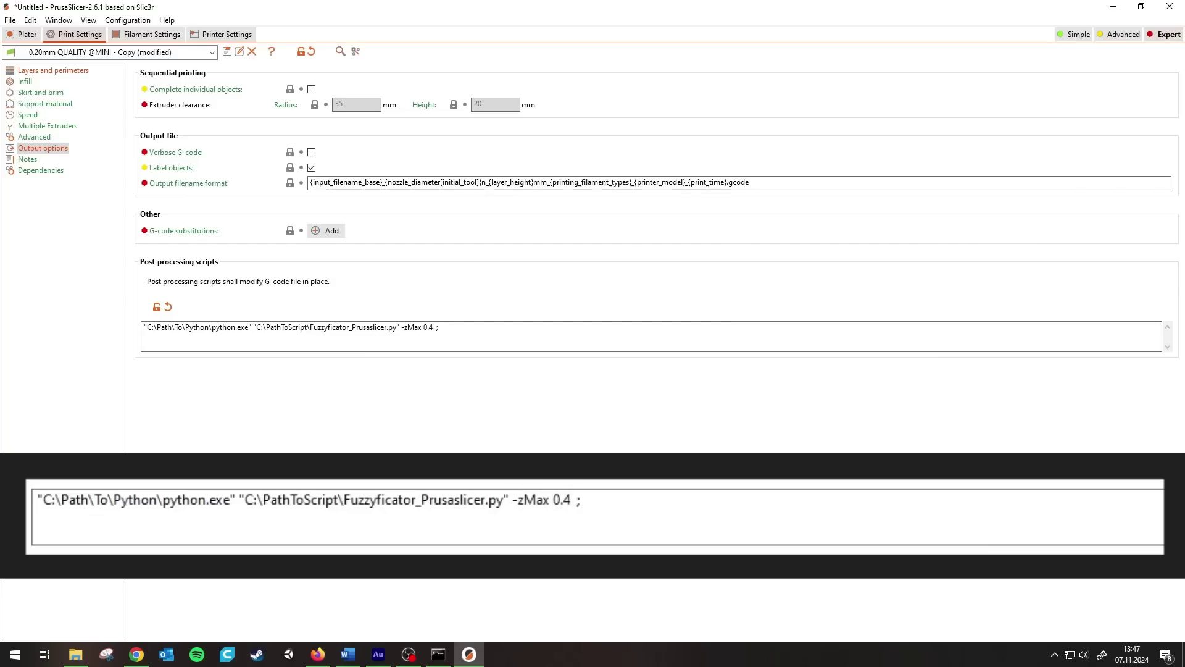
pyautogui.write('Min 0 -connectWall')
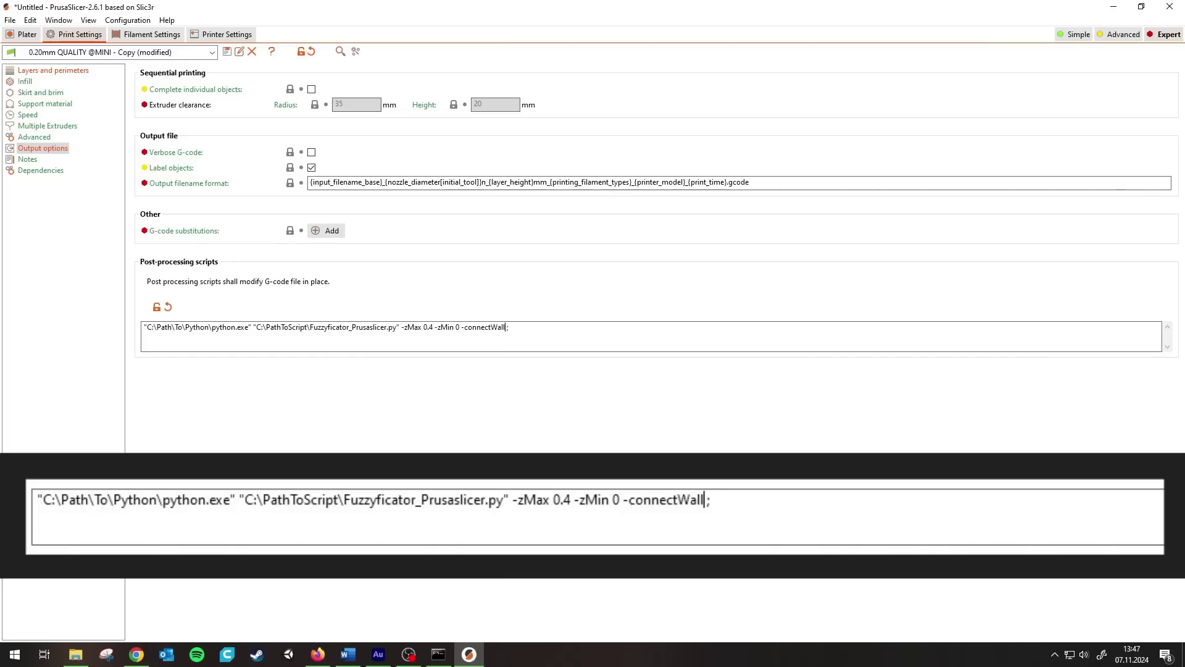
pyautogui.write('s 1 -compensate')
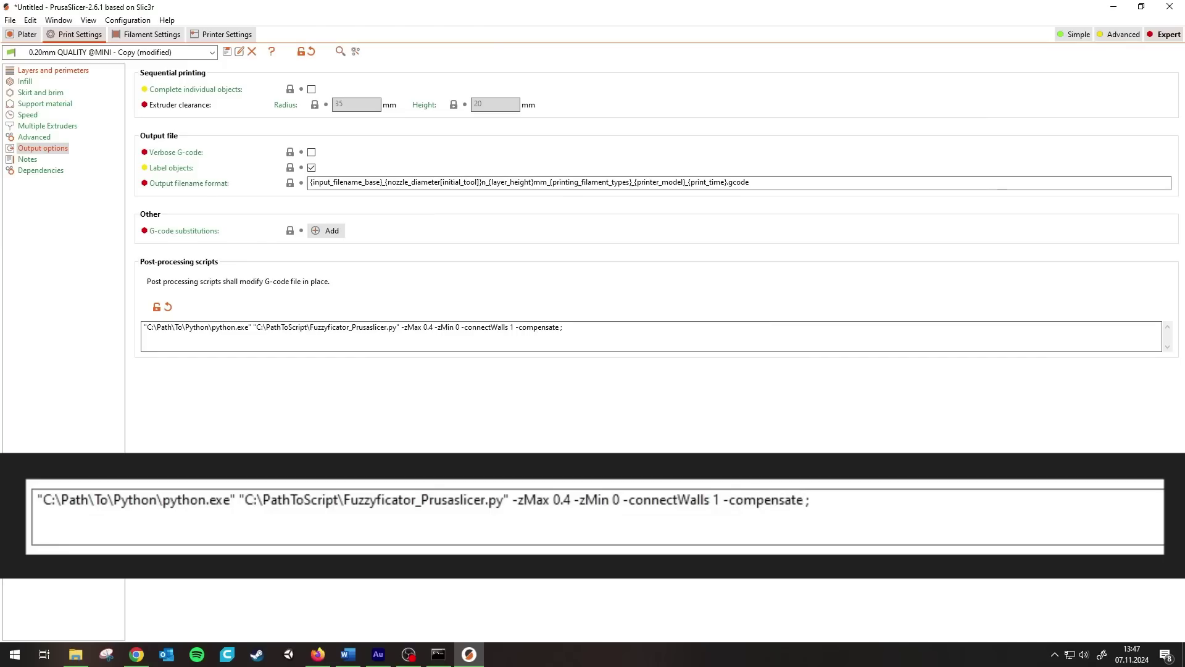
pyautogui.write('Extrusion')
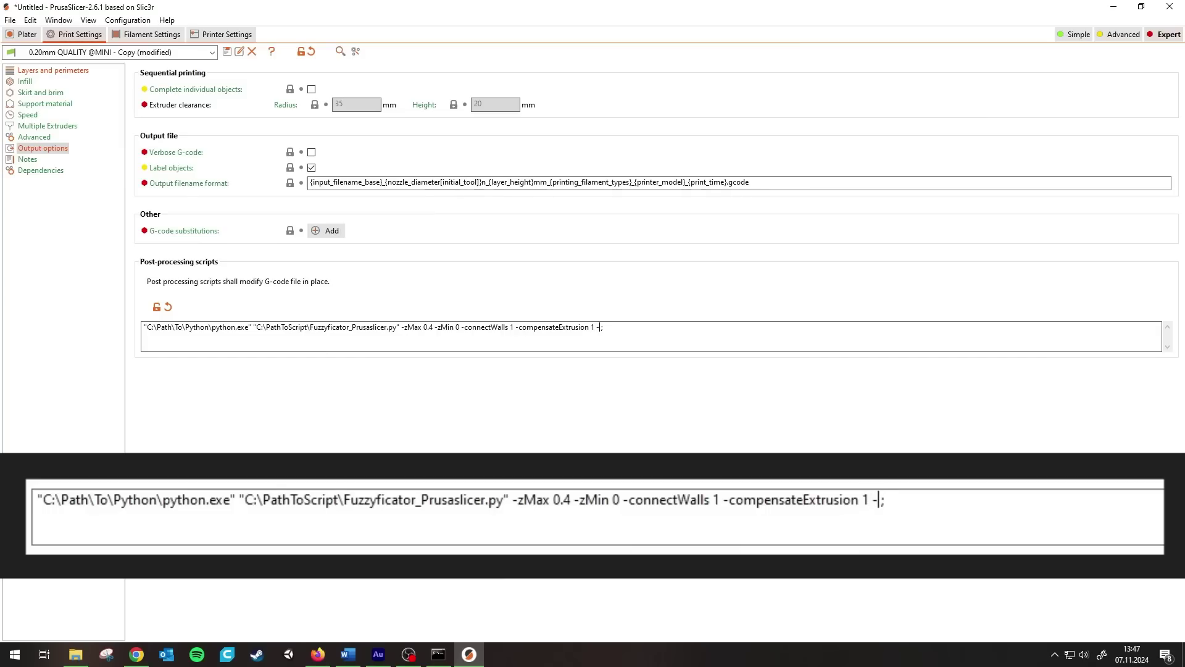
pyautogui.write(' 1 -run 1')
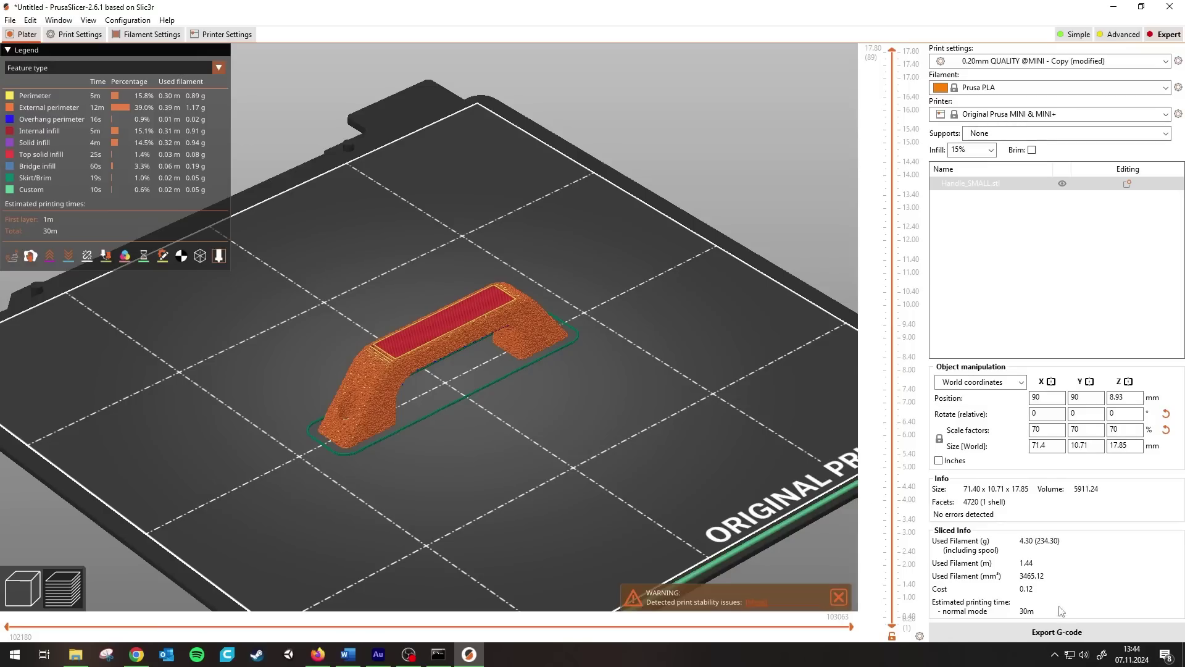
# Export and save the handle G-code, then orbit the G-code Viewer to inspect the fuzzy surface.
pyautogui.click(1056, 632)
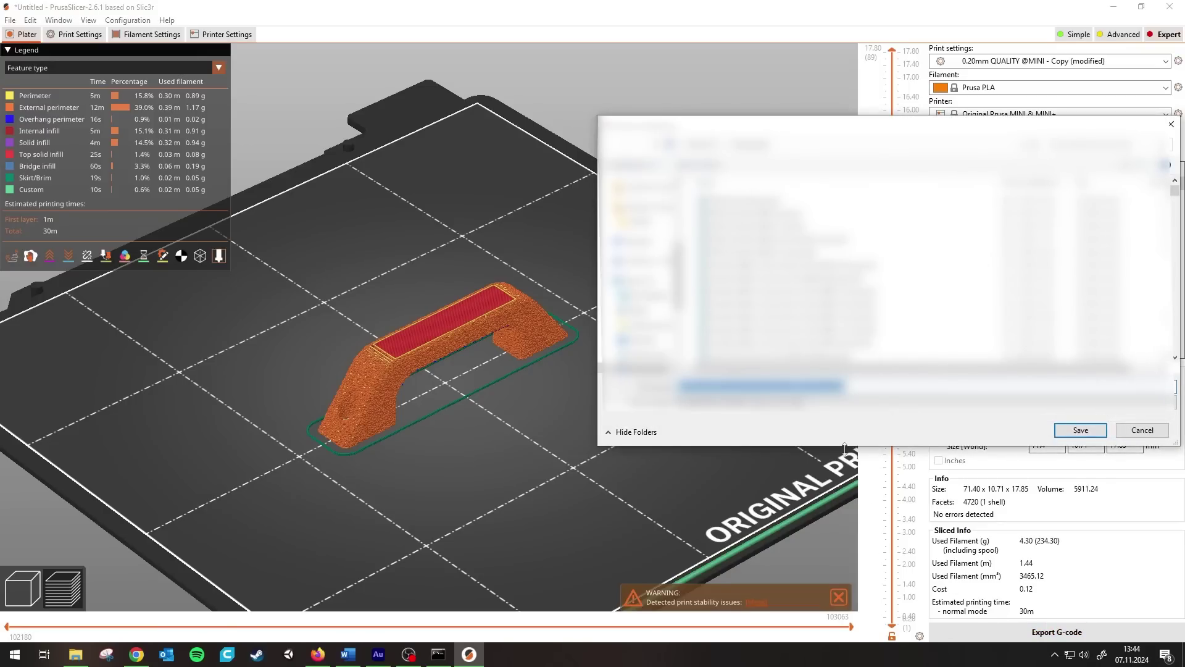
pyautogui.click(1080, 430)
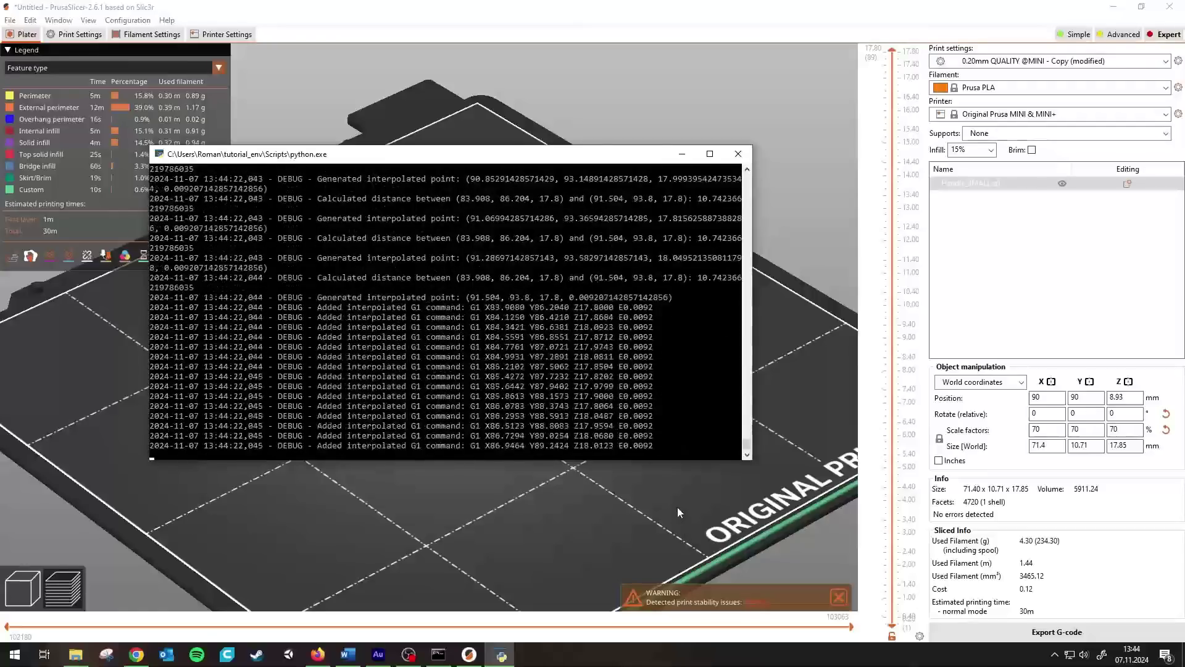
pyautogui.moveTo(669, 499); pyautogui.dragTo(454, 338)
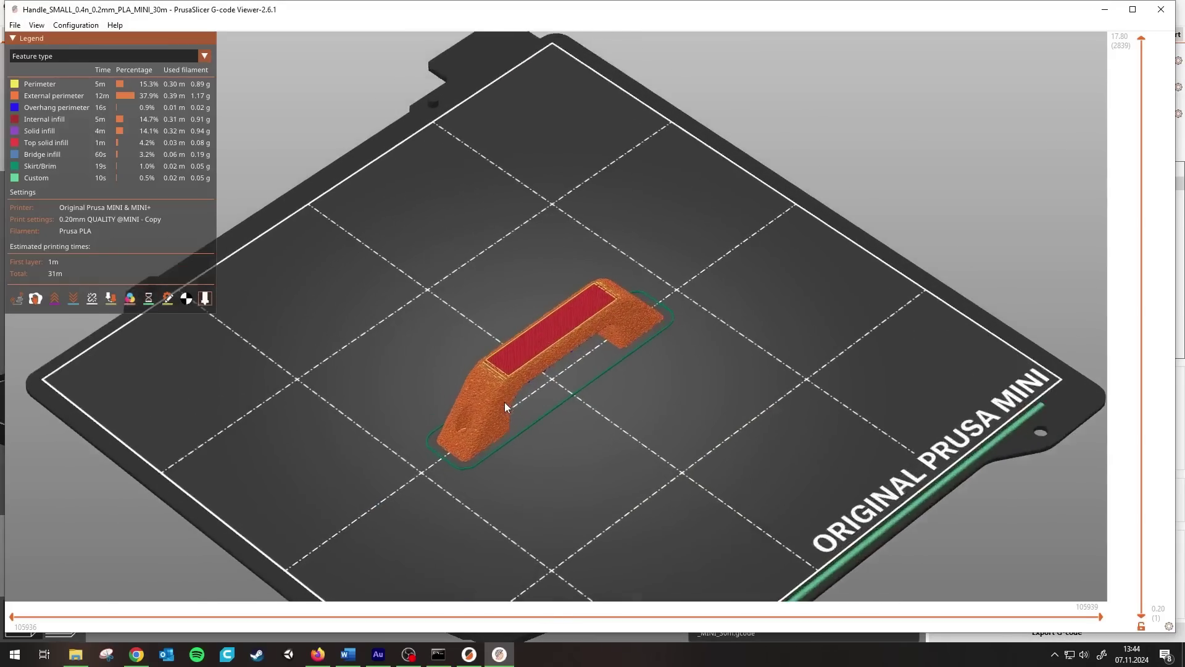
pyautogui.scroll(5, 505, 402)
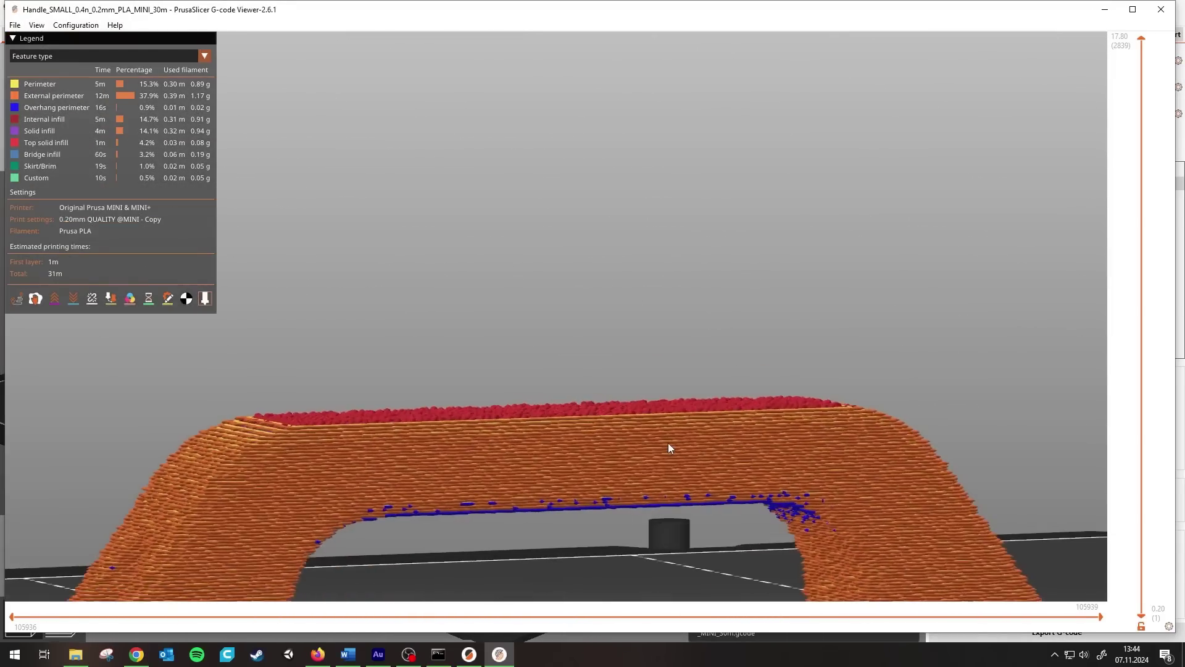